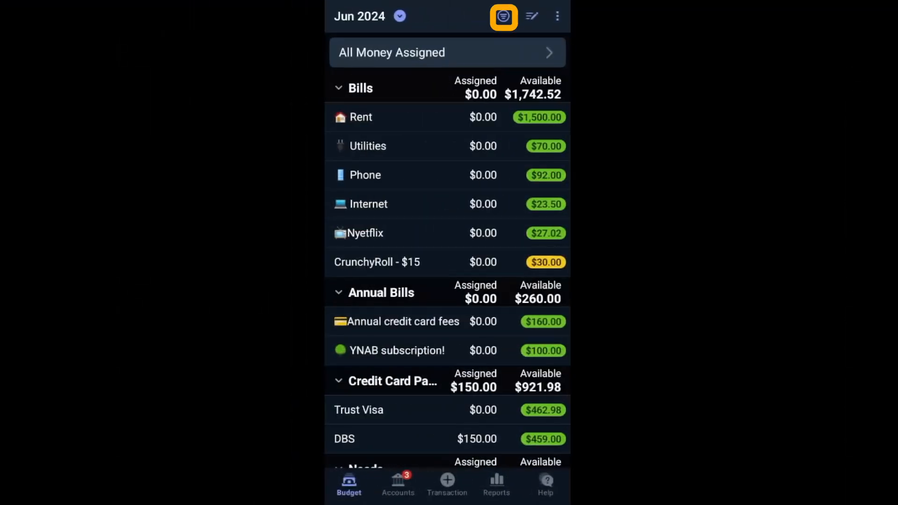
View the June 2024 budget filtered by Underfunded, Overfunded, Snoozed and Money Available in turn, and return to all categories.
left_click(503, 16)
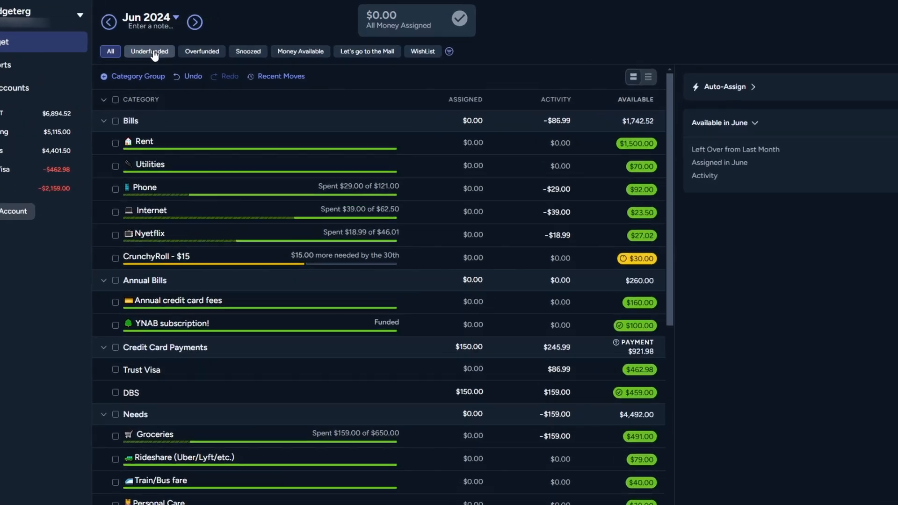
left_click(175, 47)
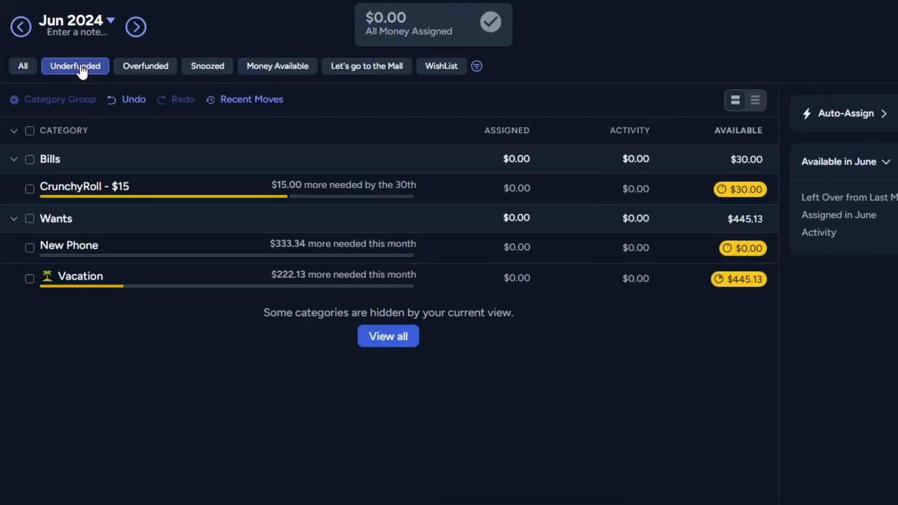
left_click(150, 71)
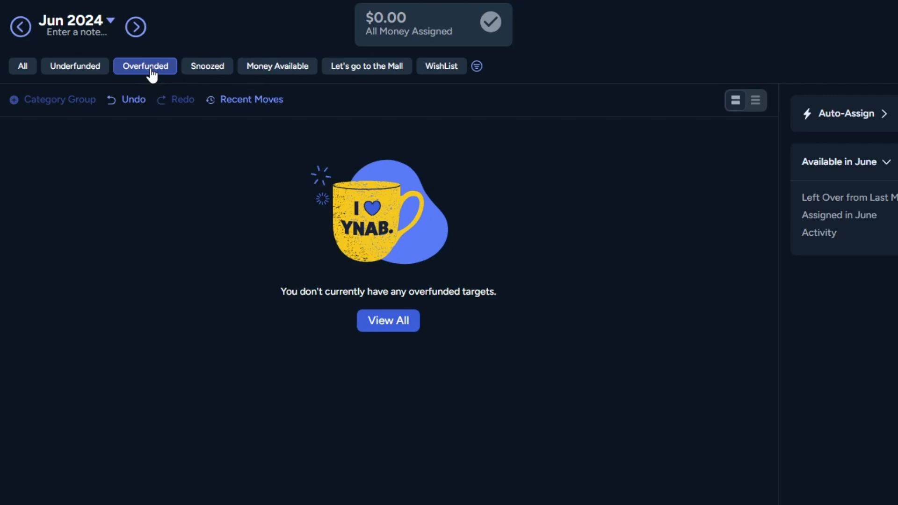
left_click(217, 70)
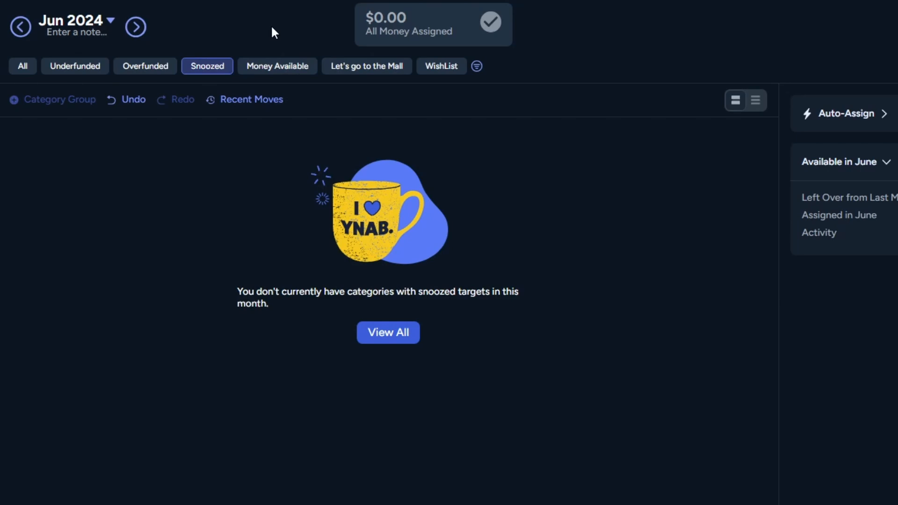
left_click(277, 67)
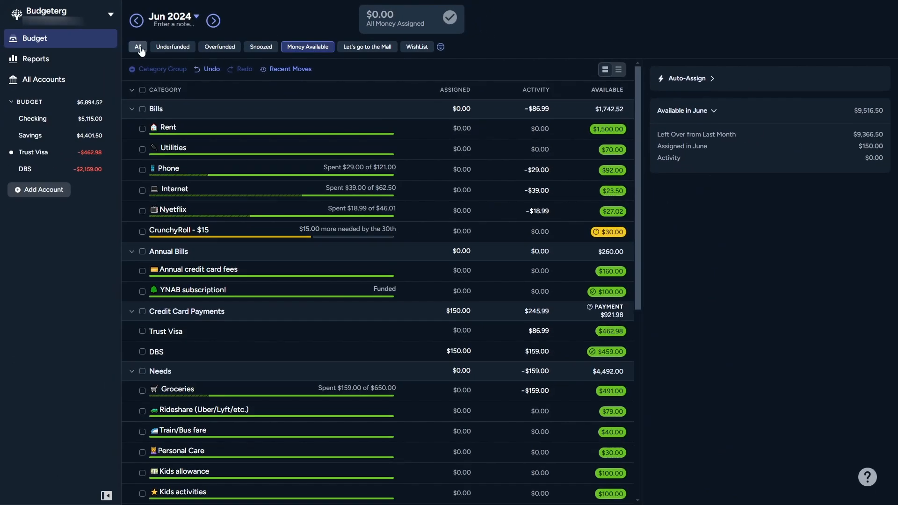
left_click(24, 68)
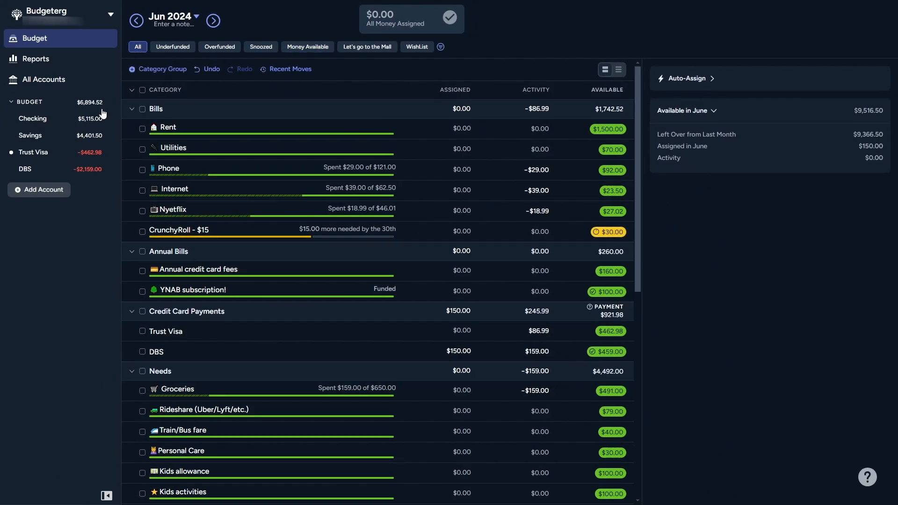
Start a new transaction in the Checking account with payee CrunchyRoll and category CrunchyRoll - $15 from Bills.
left_click(49, 119)
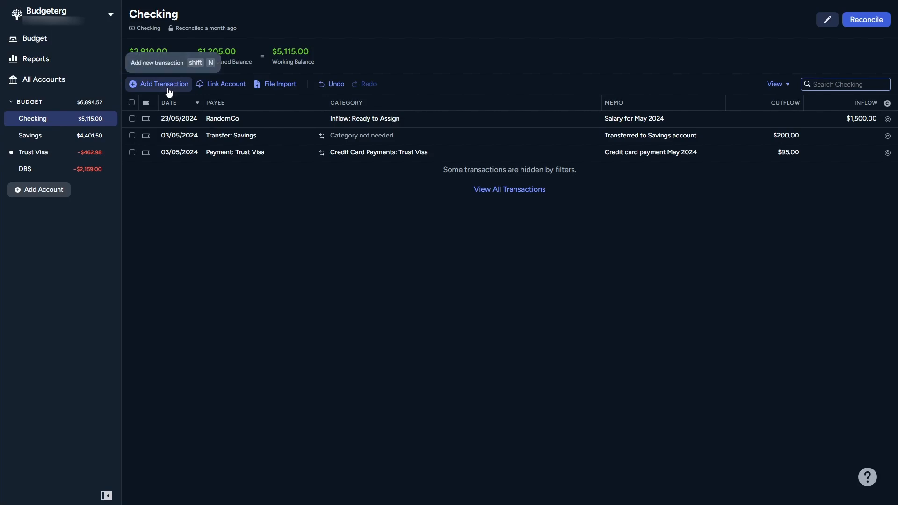
key("shift+n")
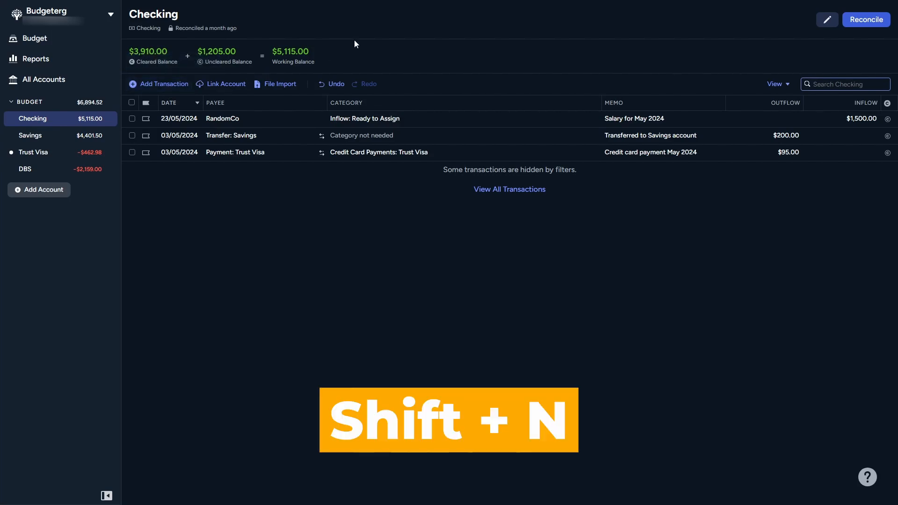
key("Tab")
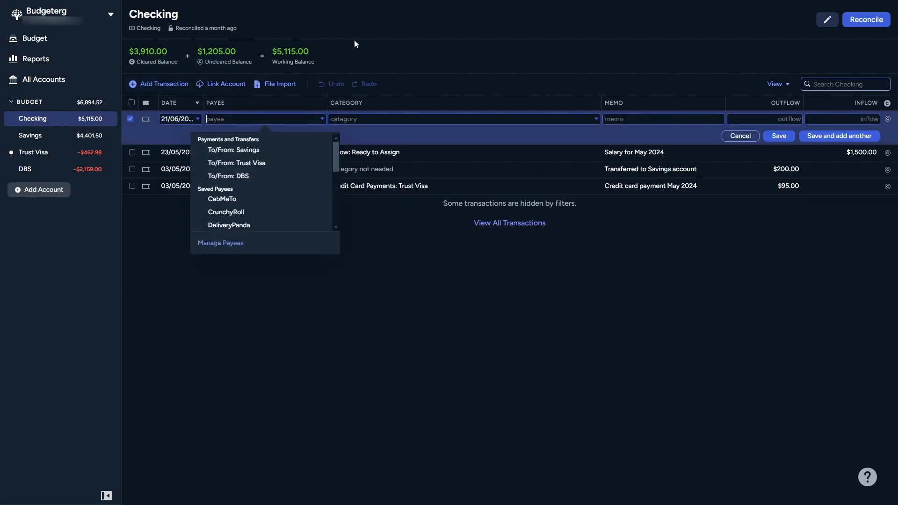
type("Crunch")
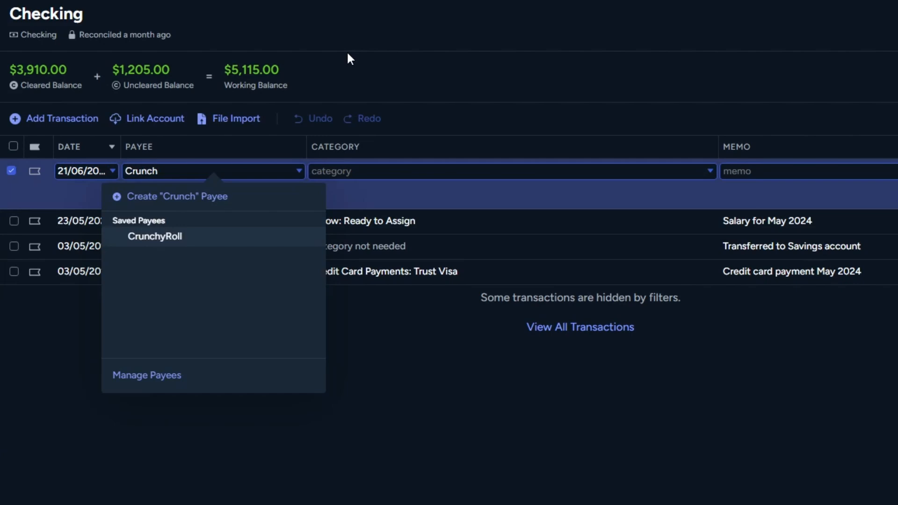
left_click(202, 236)
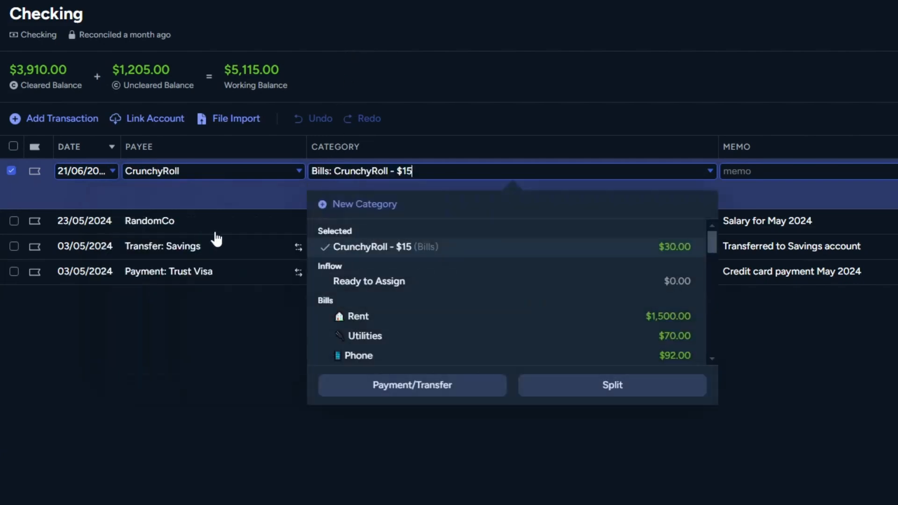
left_click(473, 255)
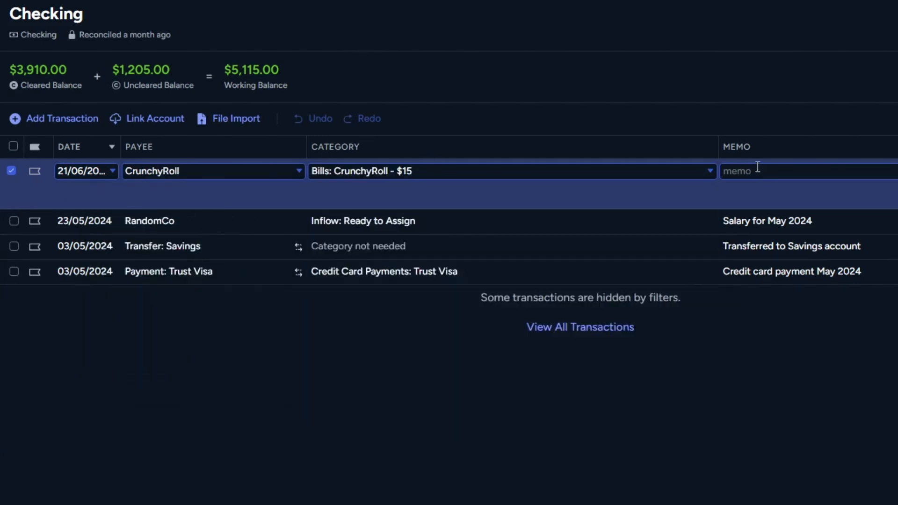
Enter the memo "Test overspending" and an outflow of 50, save the transaction, and dismiss the additional blank entry.
type("Test overspending")
key("Tab")
type("50")
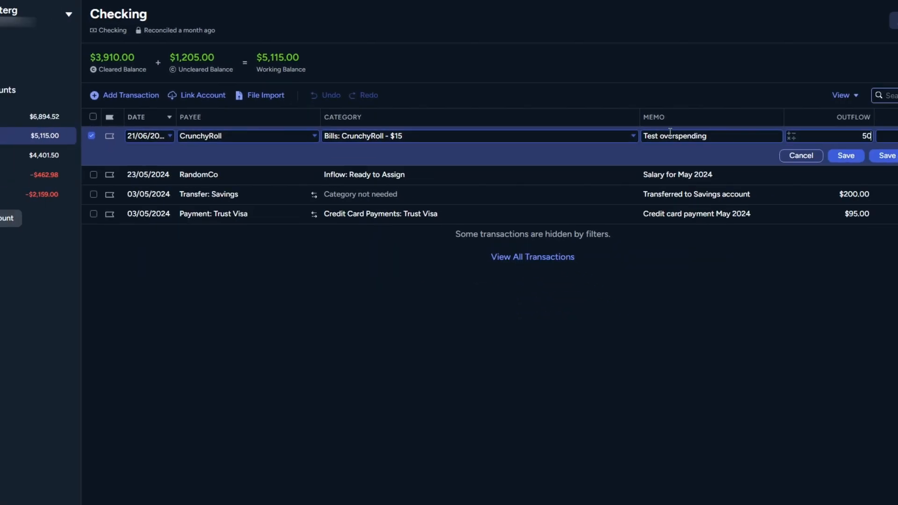
key("Return")
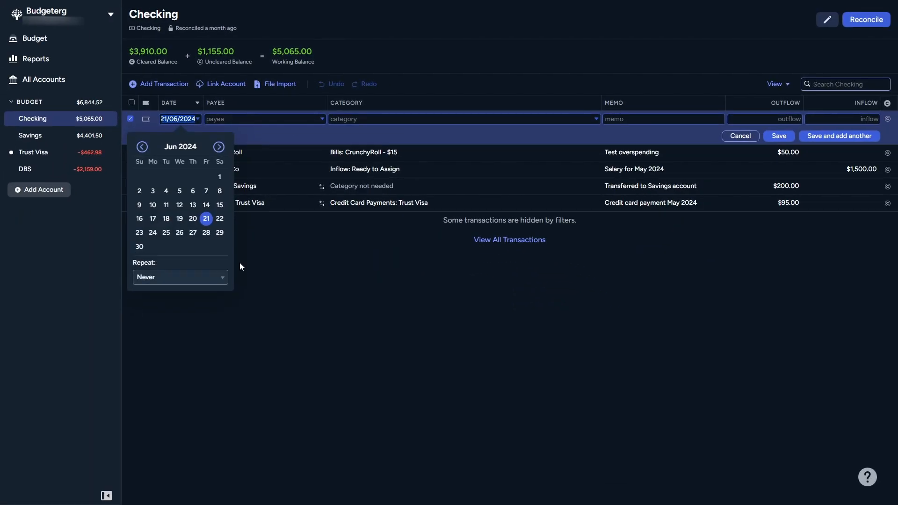
key("Escape")
Go back to the budget and show only the overspent categories.
left_click(52, 38)
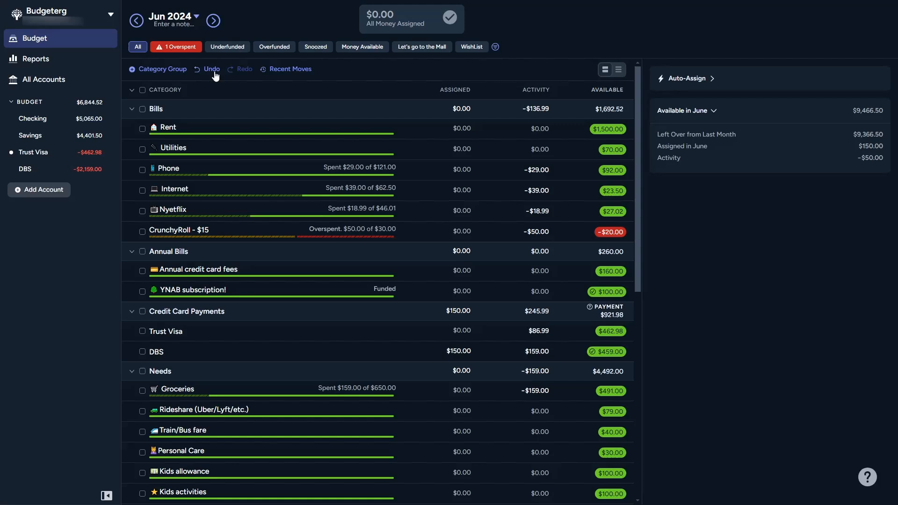
left_click(173, 49)
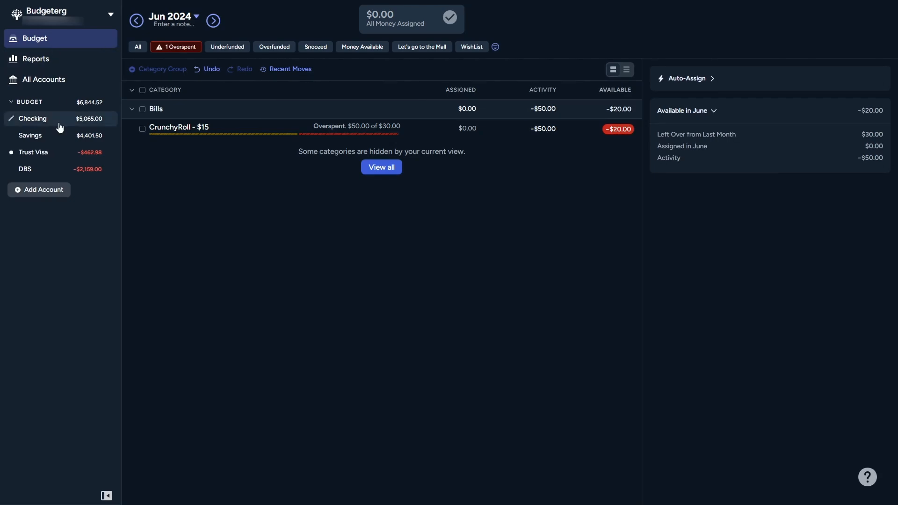
Delete the CrunchyRoll "Test overspending" transaction from the Checking account.
left_click(60, 126)
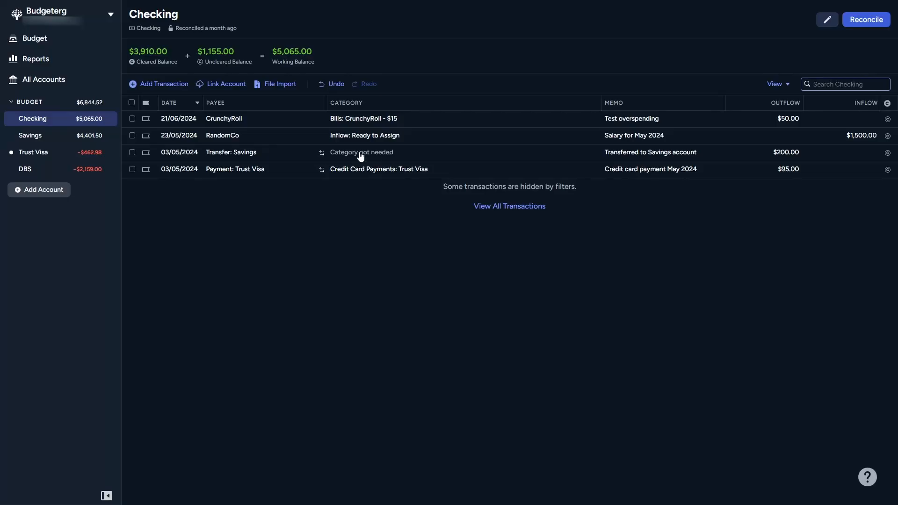
left_click(132, 119)
key("Delete")
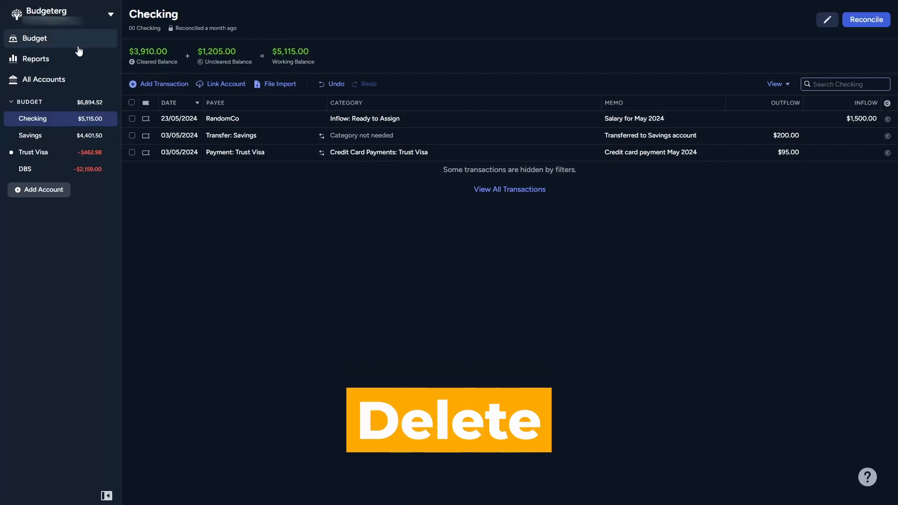
Return to the budget, view the custom views Let's go to the Mall and WishList, and show all categories again.
left_click(71, 40)
left_click(136, 47)
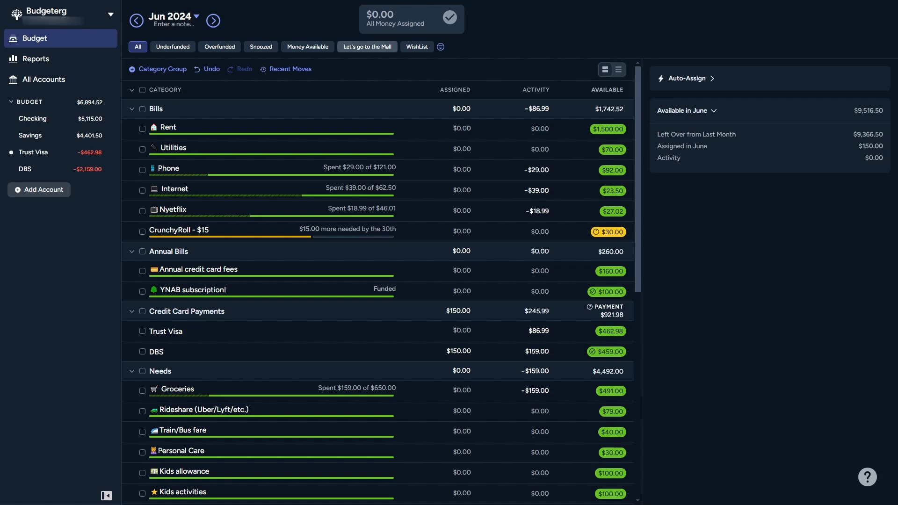
left_click(367, 47)
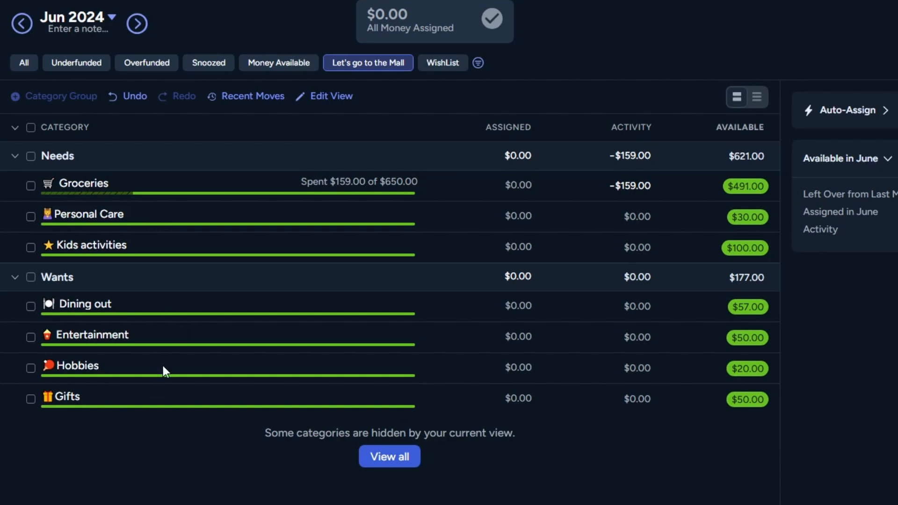
left_click(451, 69)
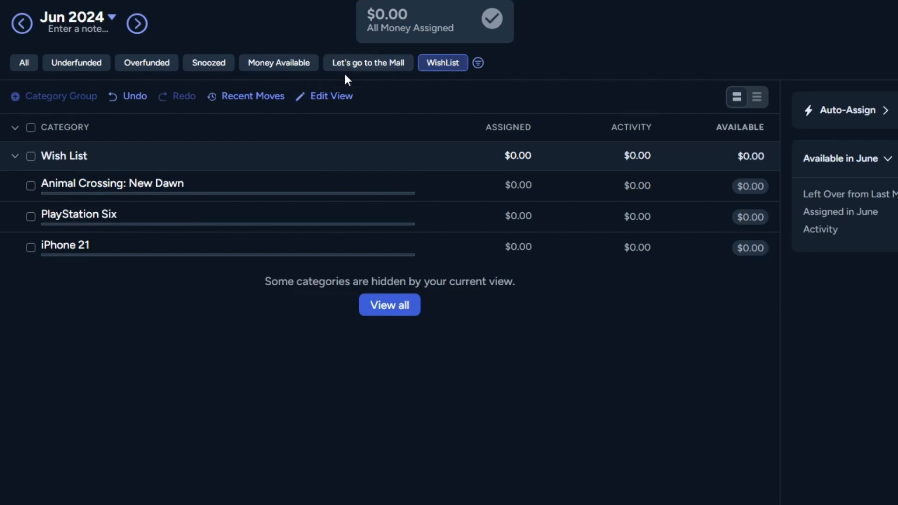
left_click(37, 62)
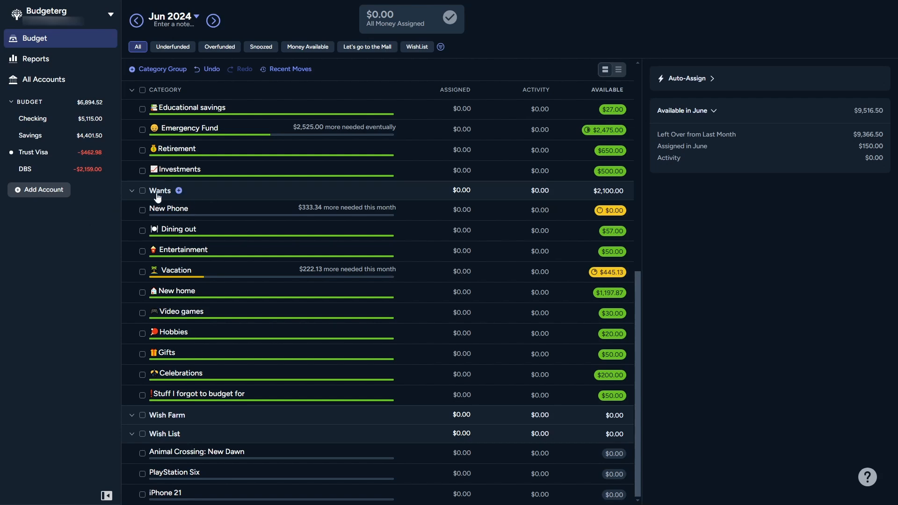
Create a custom view named Wants containing every category in the Wants group, and return to showing all categories.
left_click(143, 191)
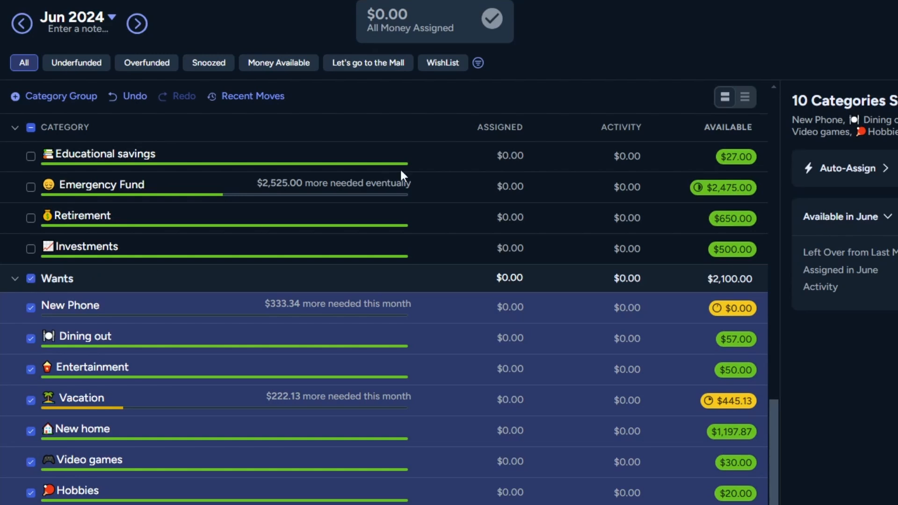
left_click(477, 63)
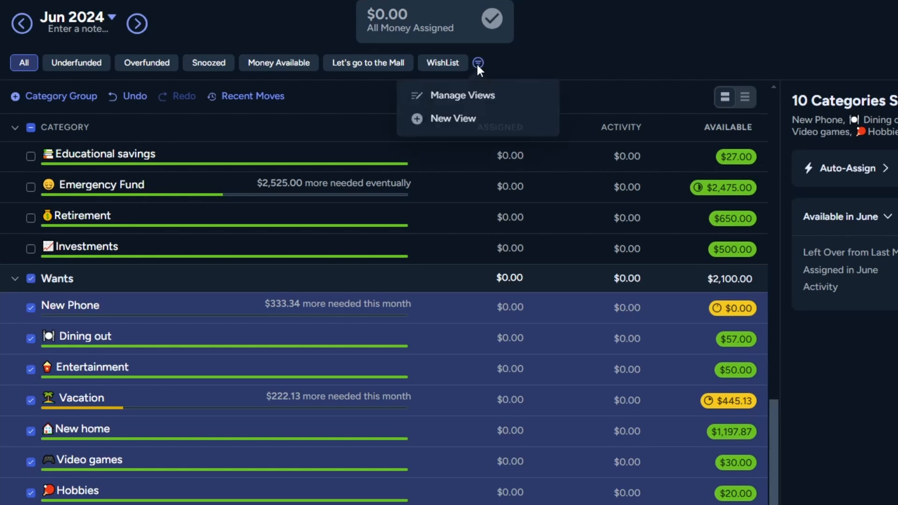
left_click(465, 118)
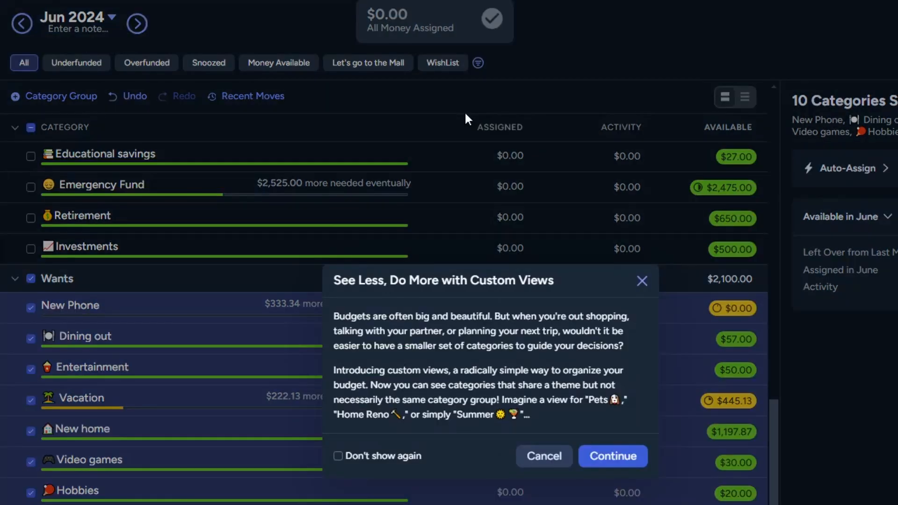
left_click(610, 456)
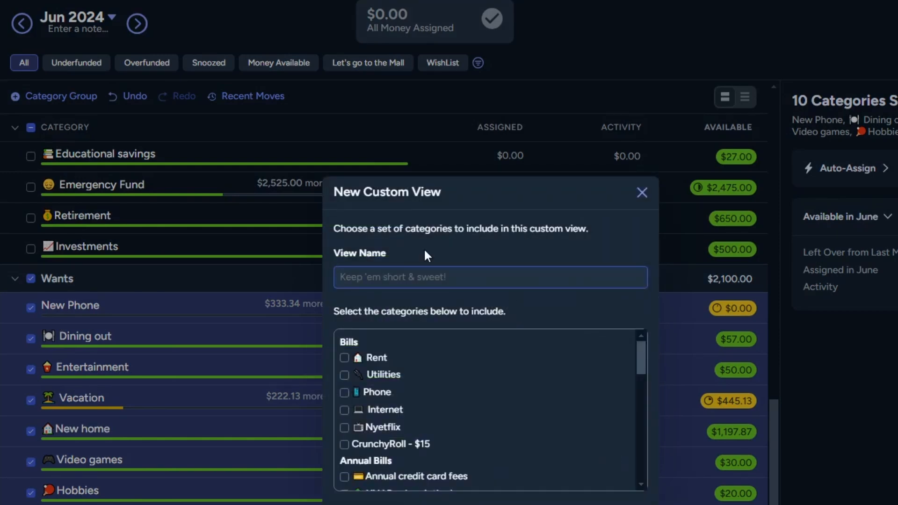
type("Wants")
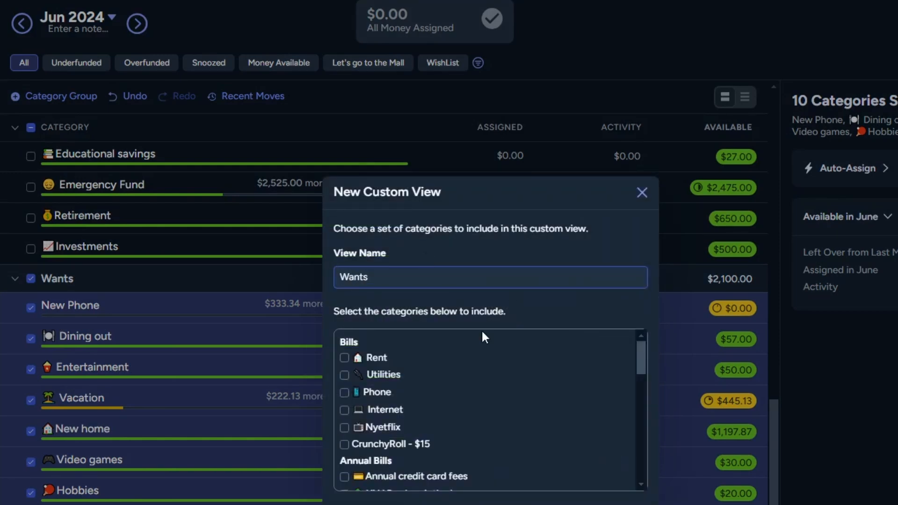
scroll(527, 374, "down", 10)
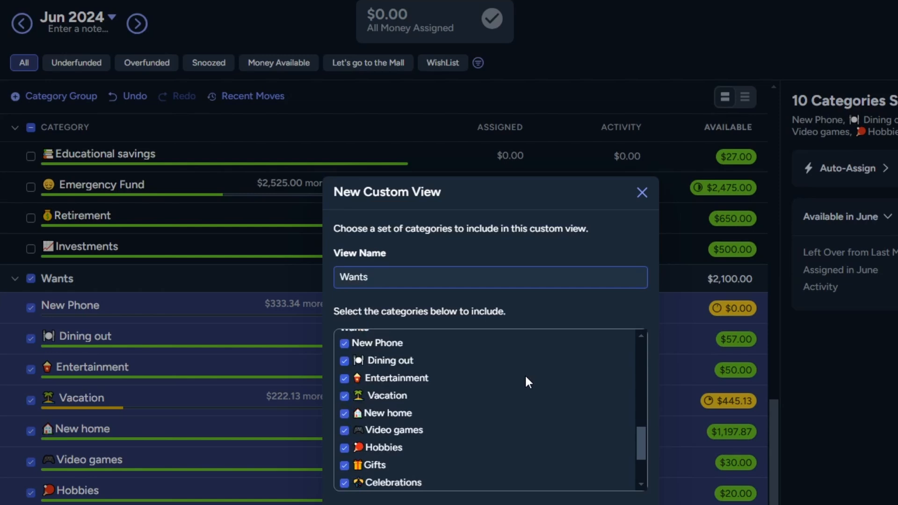
scroll(400, 352, "up", 4)
scroll(392, 402, "down", 7)
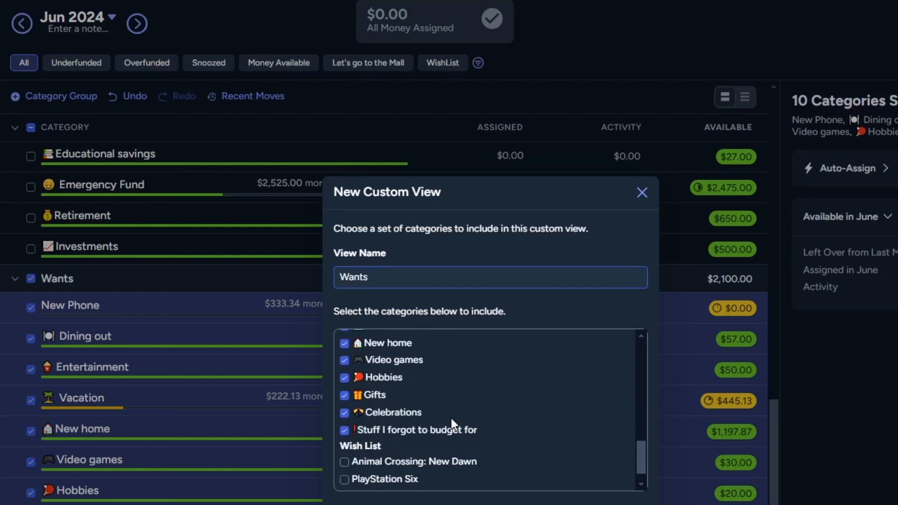
left_click(630, 504)
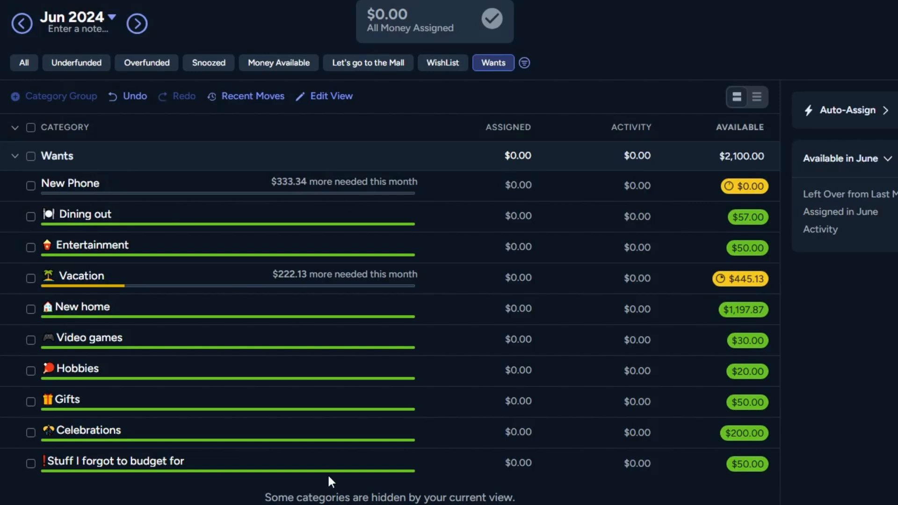
left_click(25, 63)
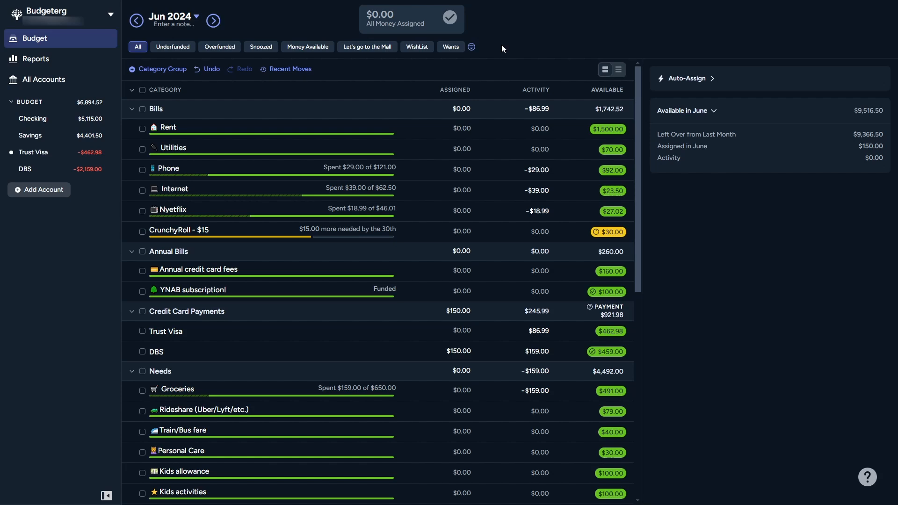
left_click(471, 47)
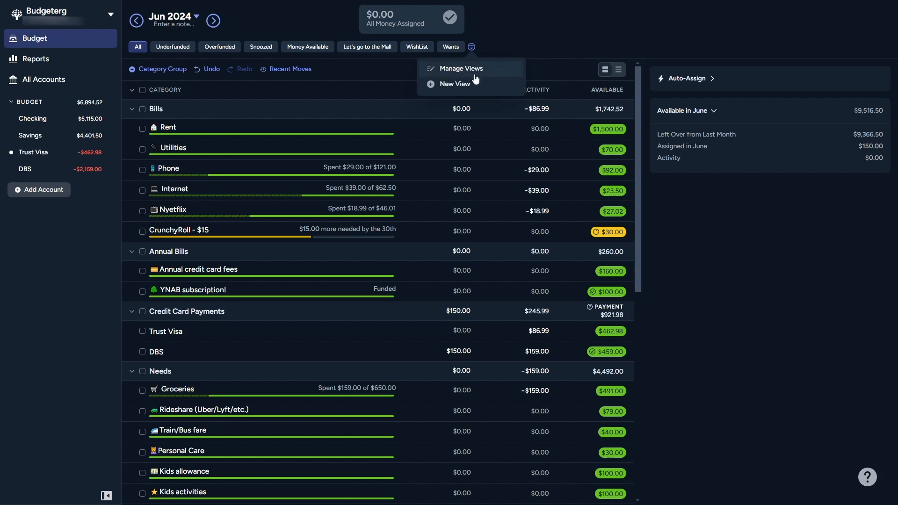
left_click(541, 34)
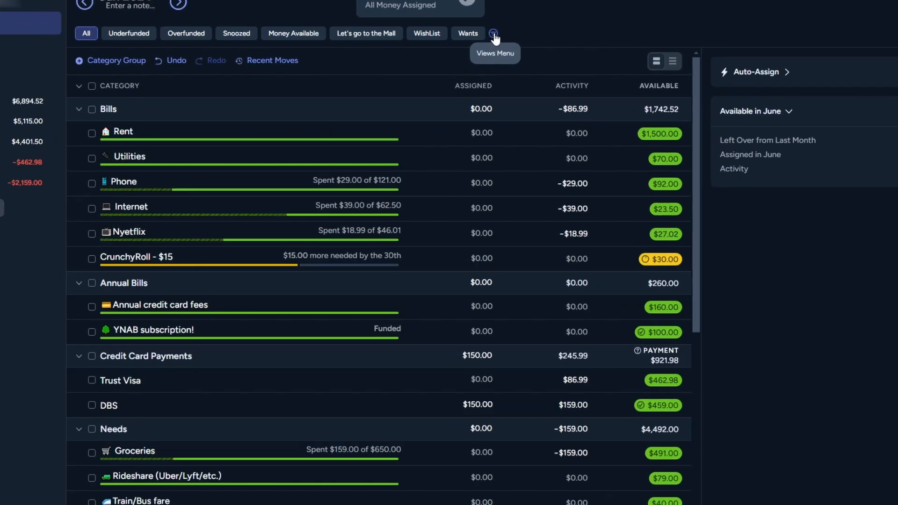
Open the view management dialog and look through the built-in and custom views it lists.
left_click(472, 48)
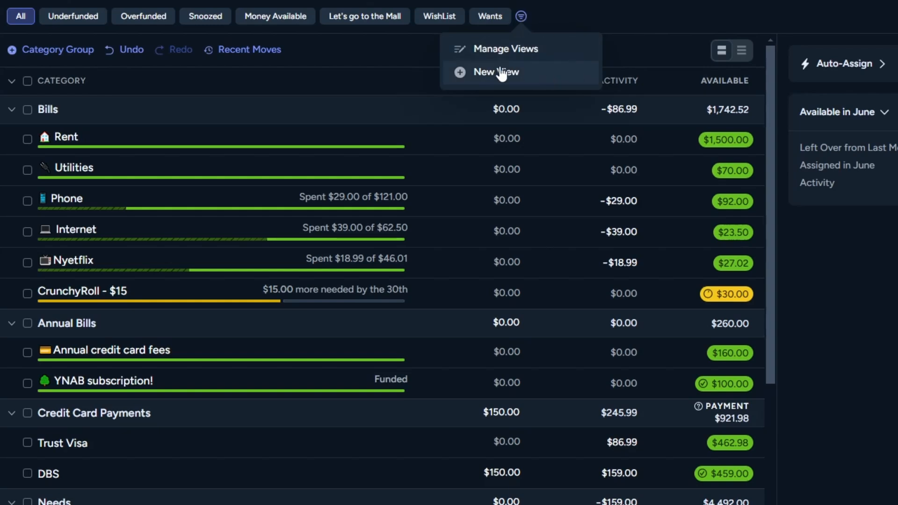
left_click(553, 55)
scroll(576, 260, "down", 1)
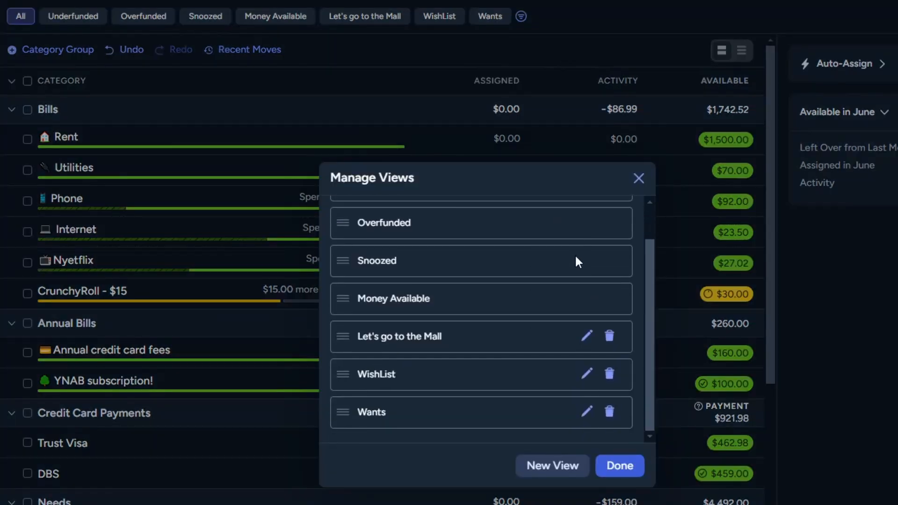
scroll(400, 263, "up", 1)
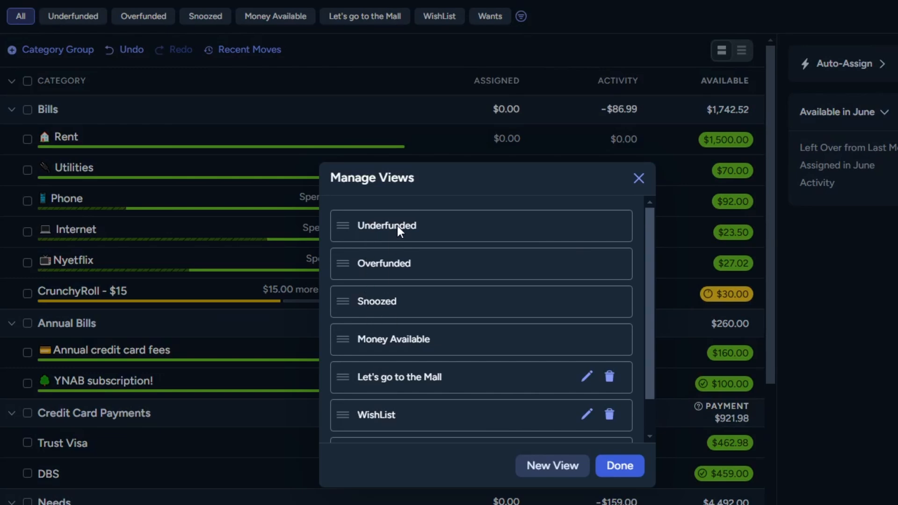
Try adding the Celebrations category to the WishList custom view, and discard the edit.
scroll(438, 271, "down", 1)
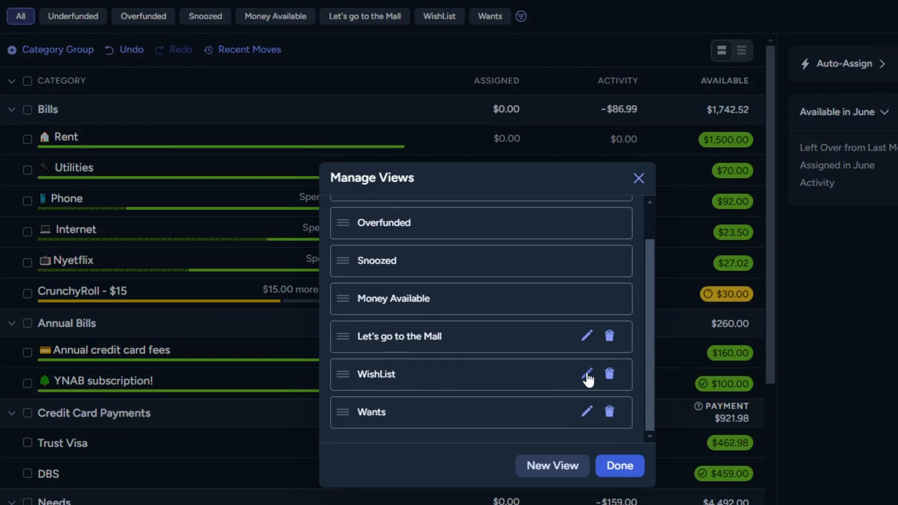
left_click(587, 375)
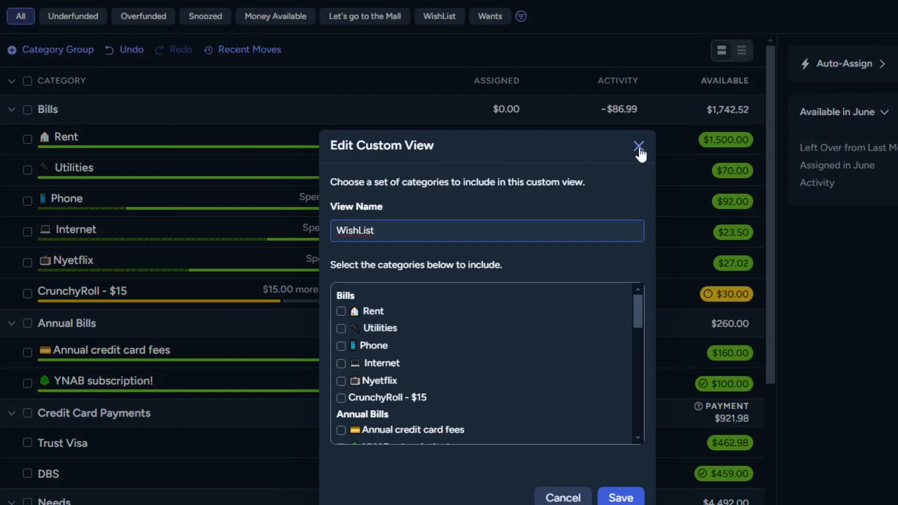
scroll(514, 352, "down", 10)
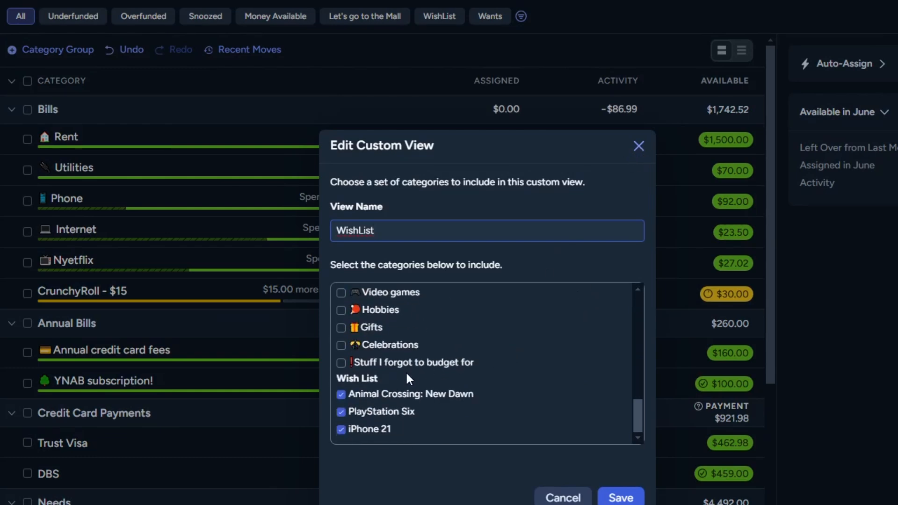
left_click(340, 359)
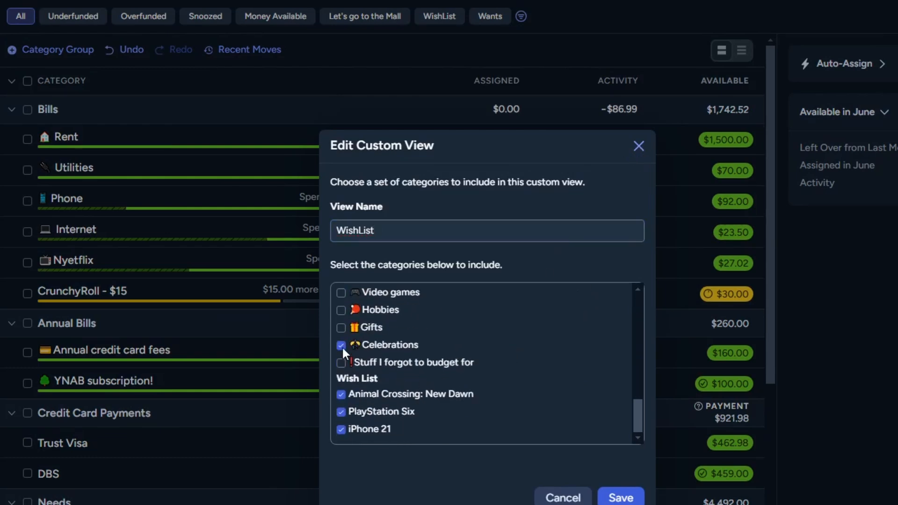
left_click(564, 498)
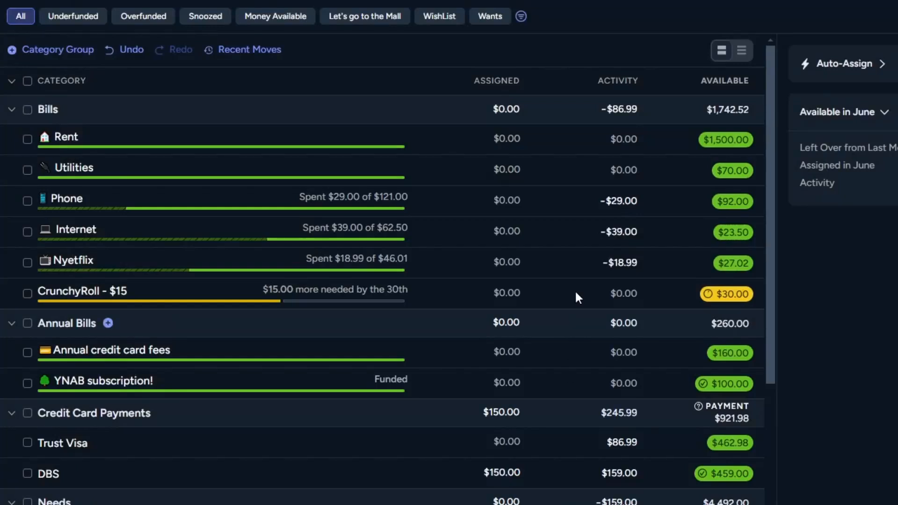
Reopen the view management dialog to examine the delete options for custom views, close it, and open the view list in the mobile app.
left_click(521, 16)
left_click(566, 48)
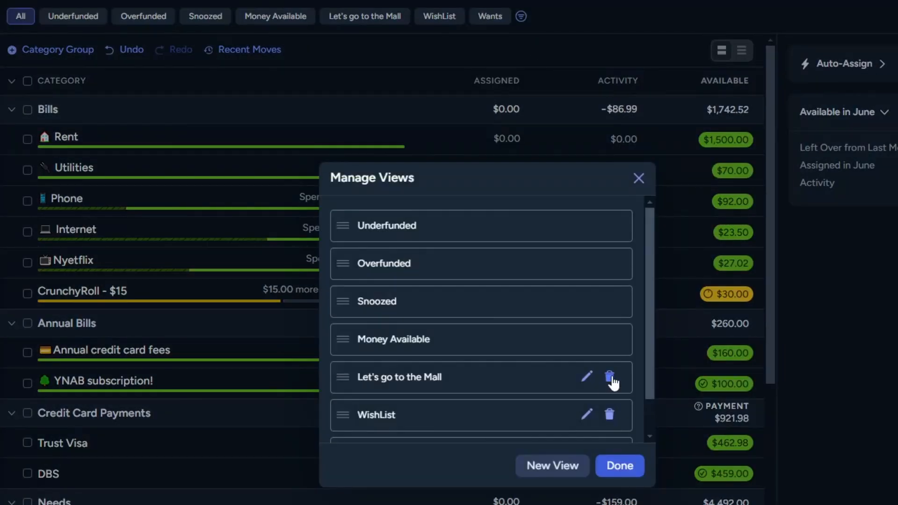
scroll(612, 383, "down", 2)
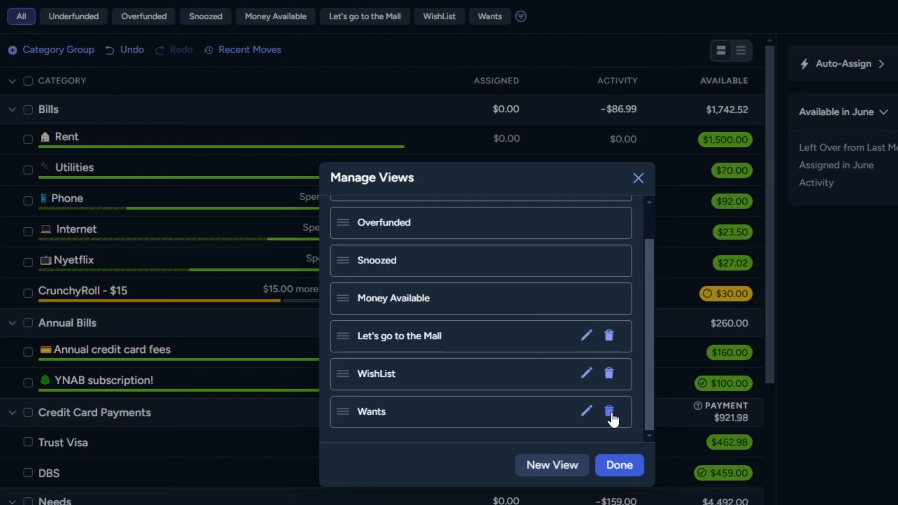
left_click(619, 465)
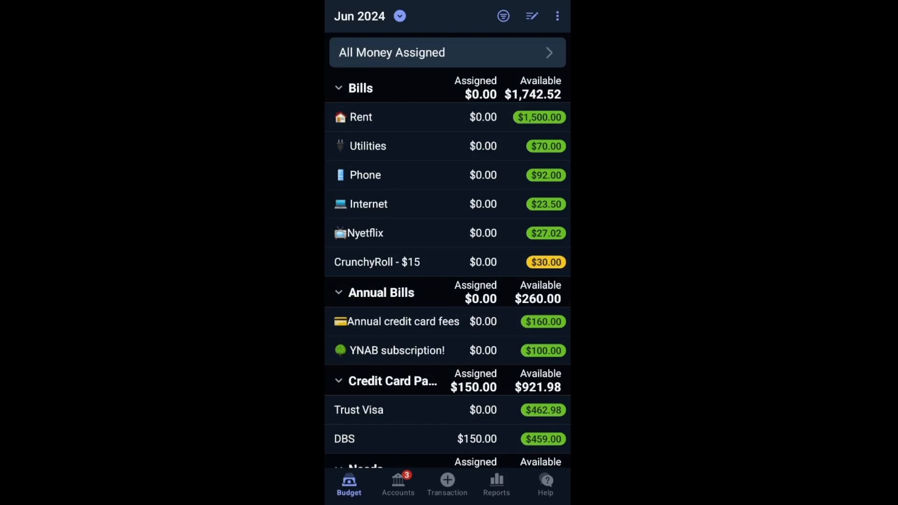
left_click(503, 15)
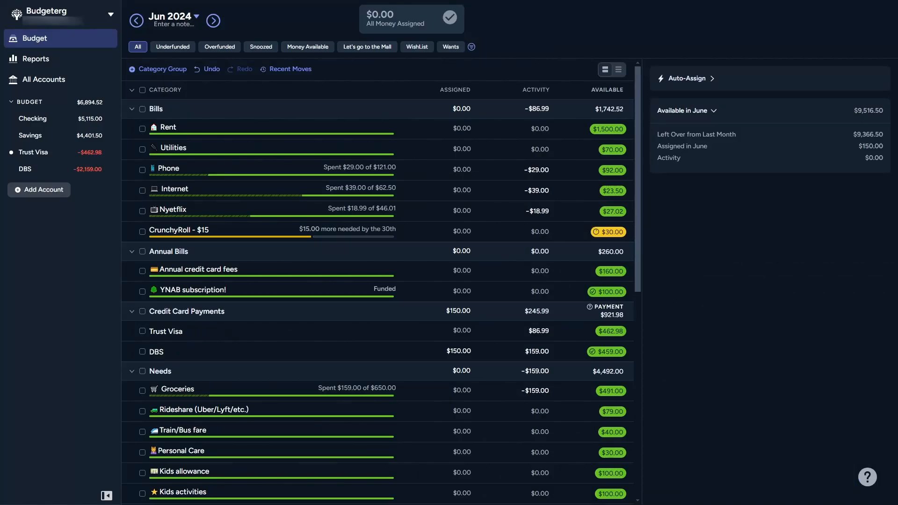
In the web app, reorder the views to Overfunded, Let's go to the Mall, WishList, Underfunded, Money Available, Snoozed, Wants.
left_click(471, 47)
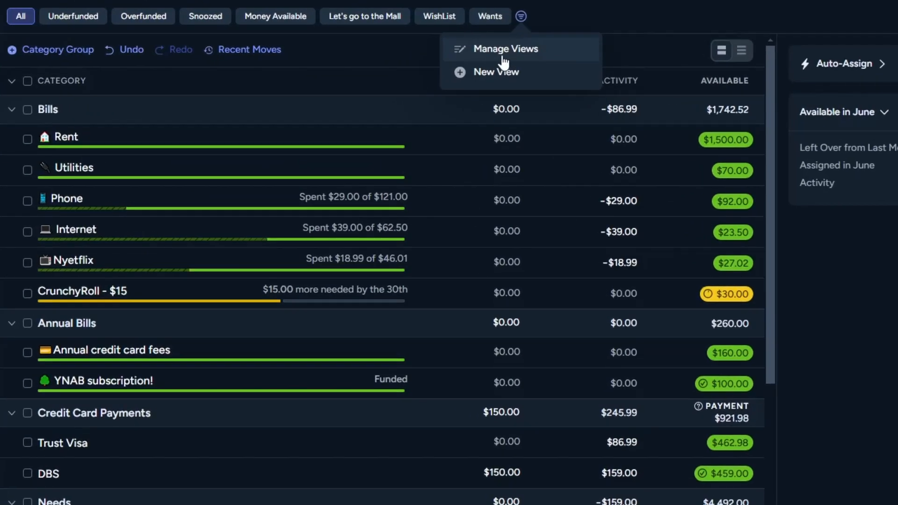
left_click(460, 70)
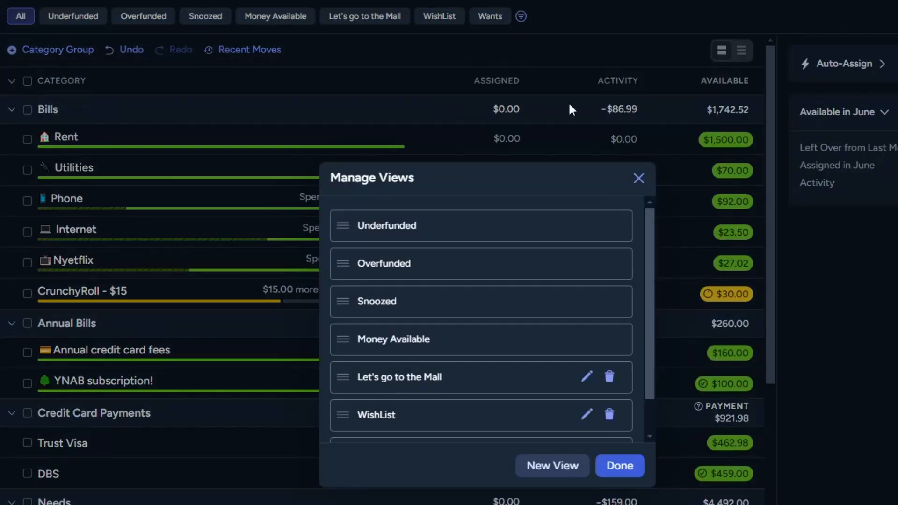
left_click_drag(343, 225, 341, 307)
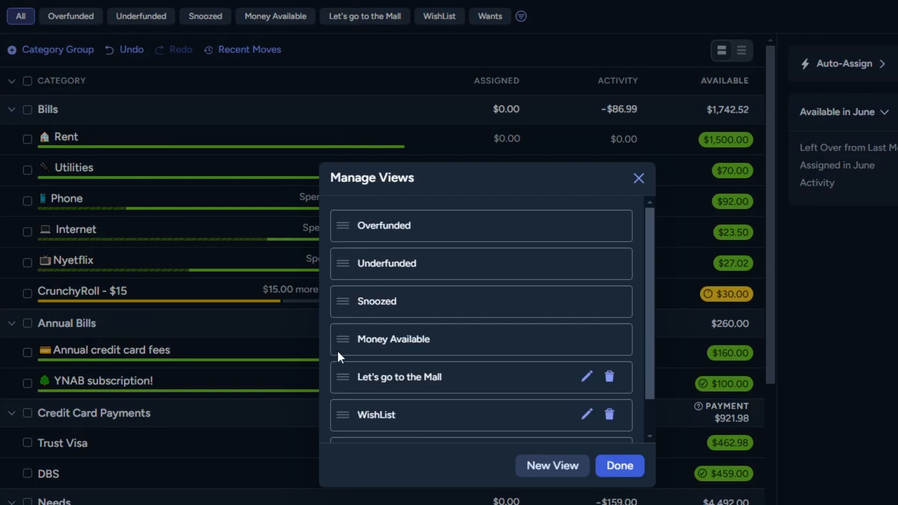
left_click_drag(343, 377, 346, 262)
scroll(379, 356, "down", 2)
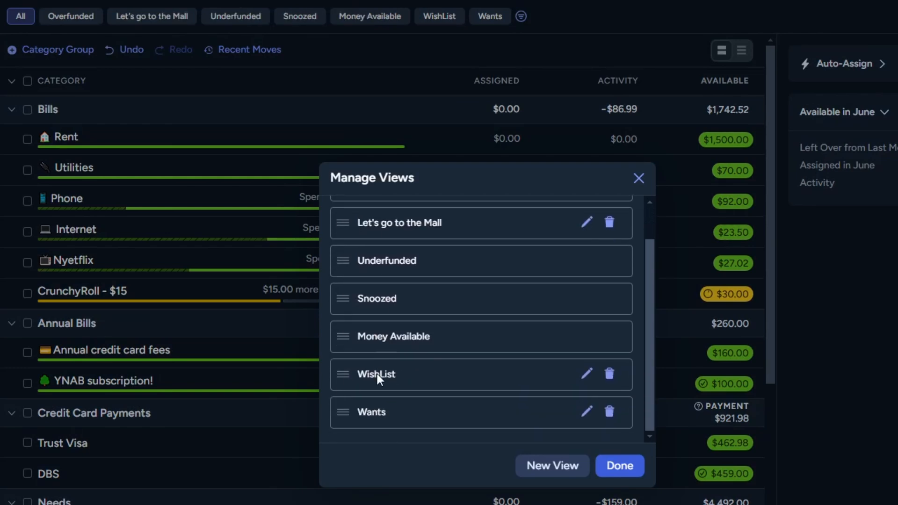
left_click_drag(343, 373, 340, 255)
left_click_drag(340, 373, 346, 337)
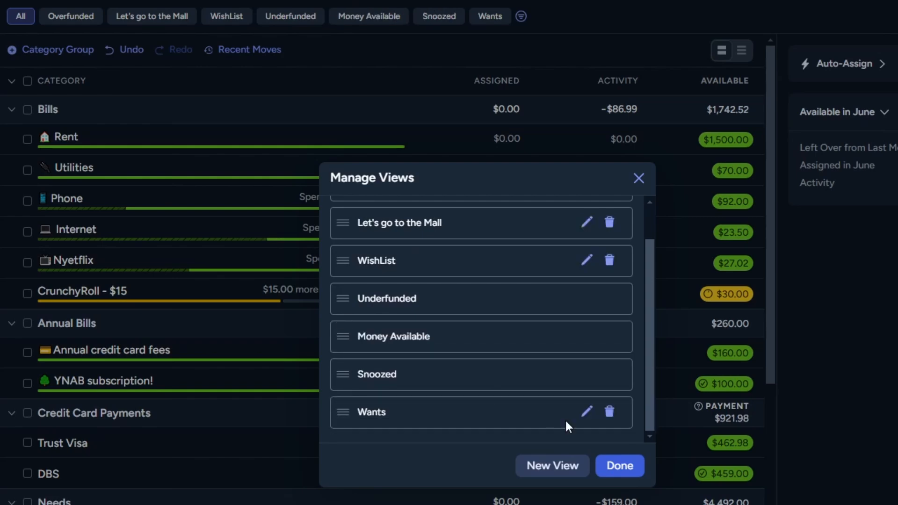
left_click(620, 465)
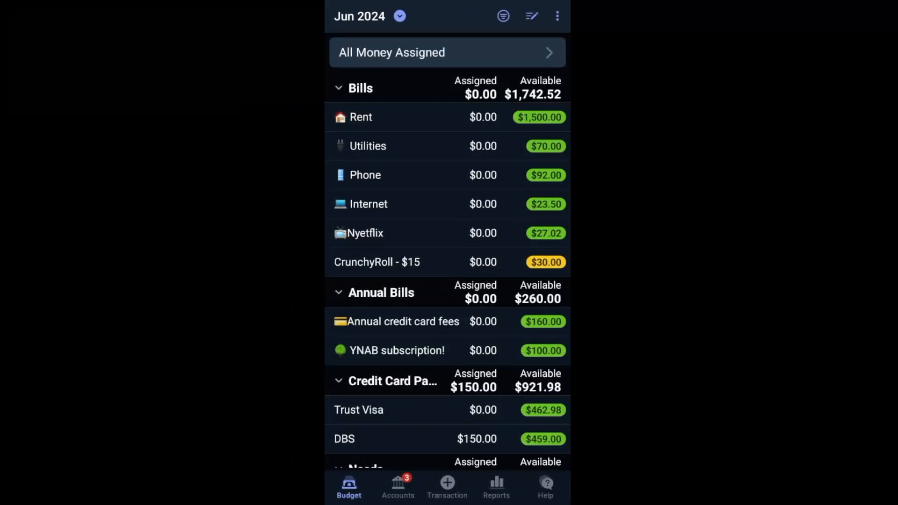
In the mobile app, move Overfunded below Underfunded and Snoozed above Overfunded in the view order, and leave view management.
left_click(503, 16)
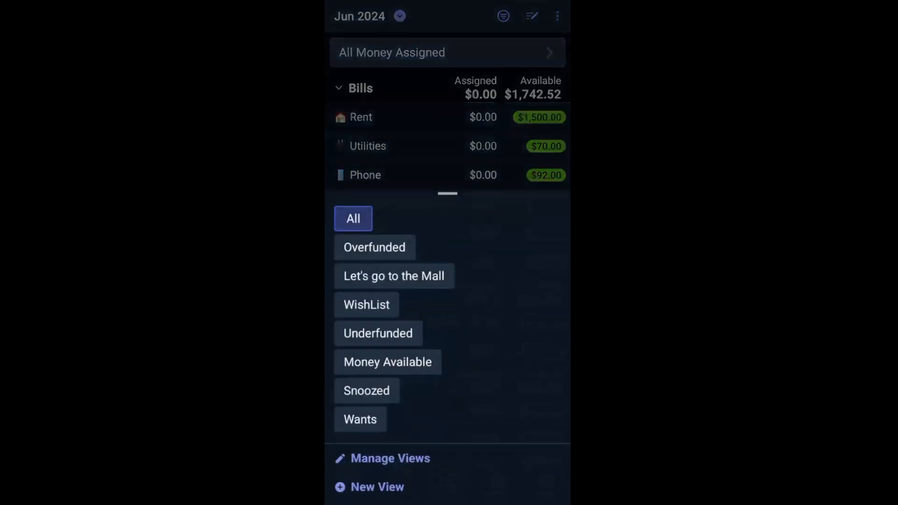
left_click(390, 459)
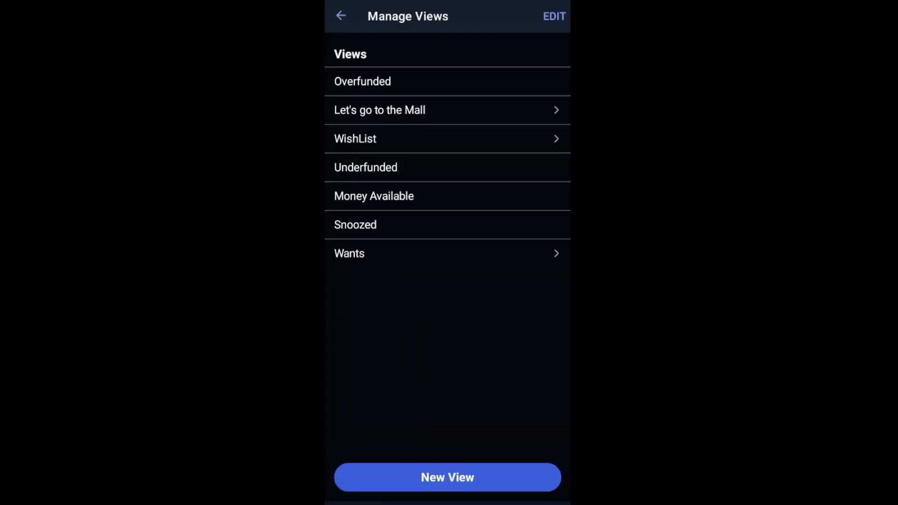
left_click(554, 16)
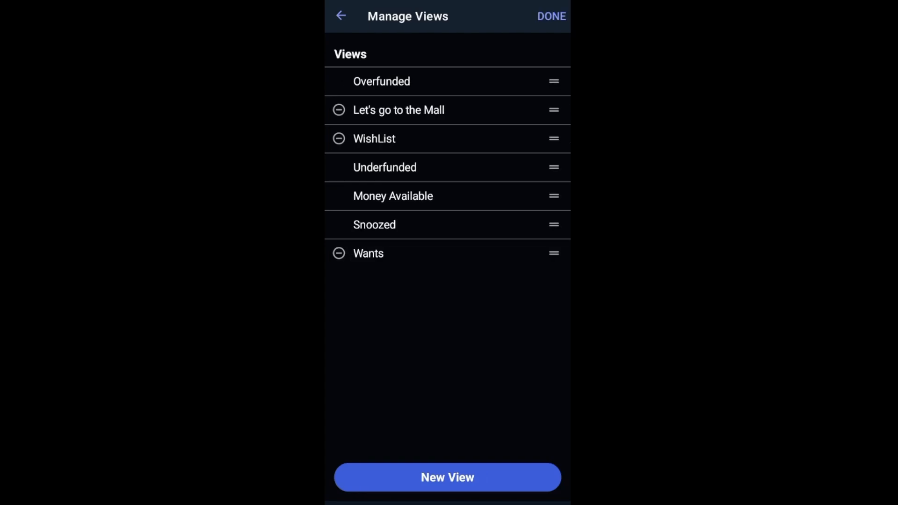
left_click_drag(554, 81, 554, 167)
left_click_drag(554, 224, 553, 167)
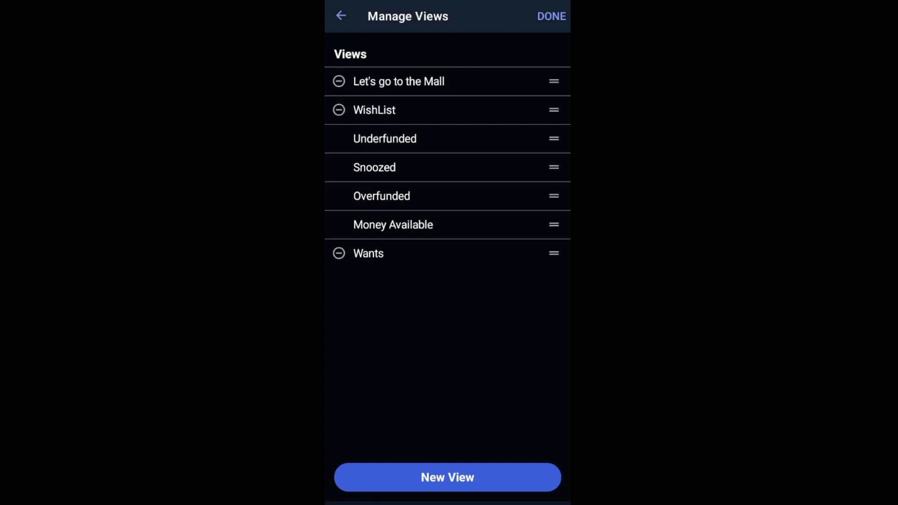
left_click(551, 16)
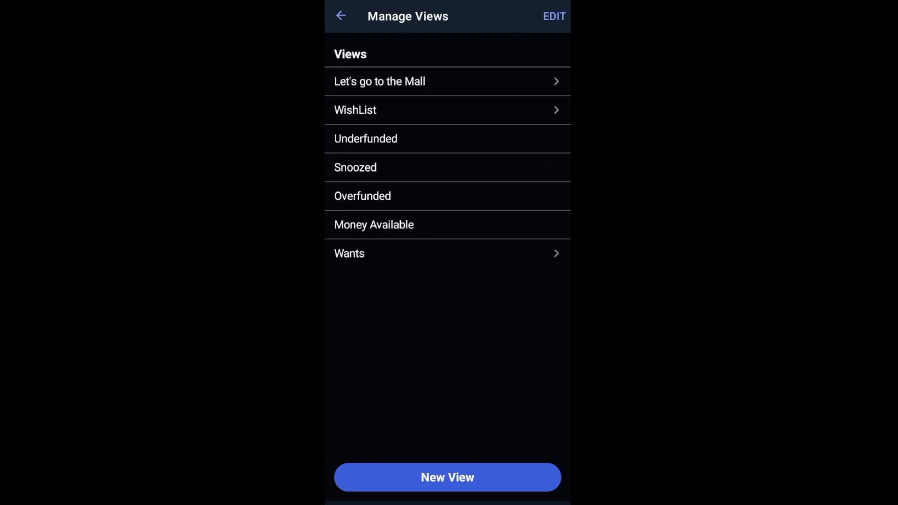
left_click(341, 16)
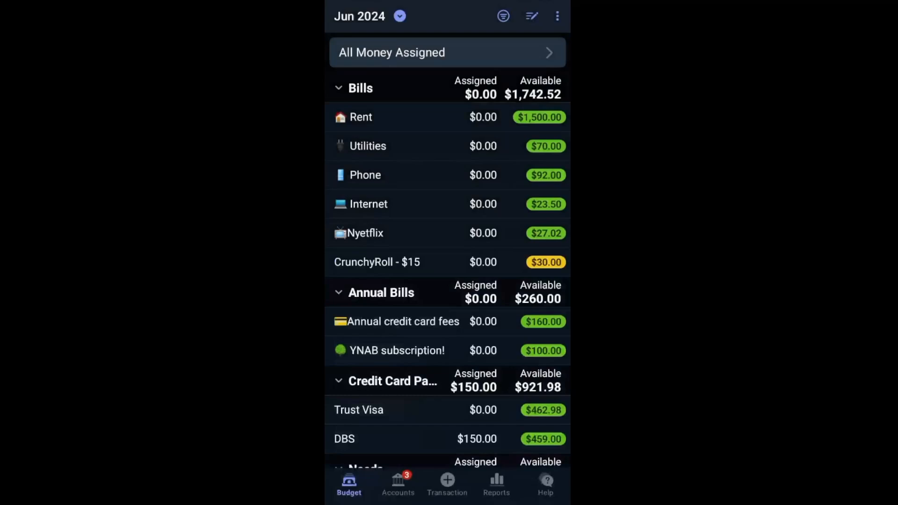
Browse the mobile budget, view only the WishList custom view, and show all categories again.
scroll(447, 253, "down", 3)
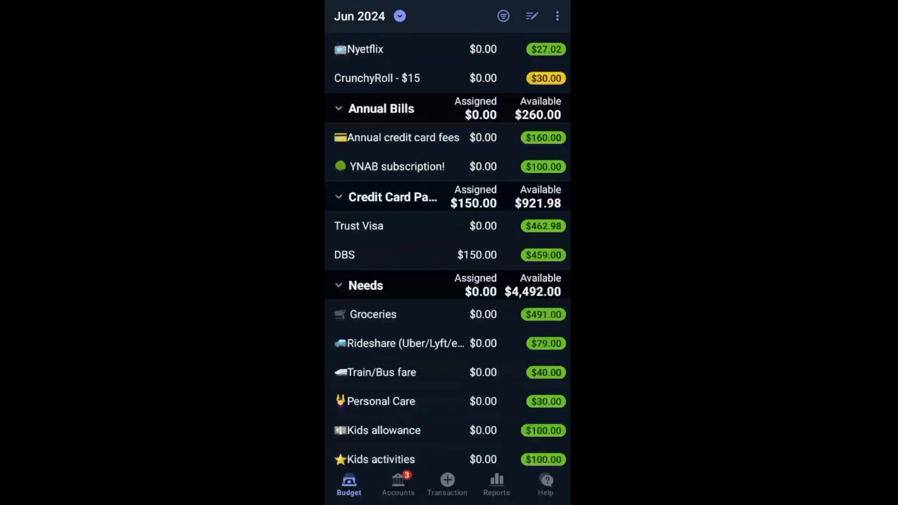
scroll(448, 252, "down", 10)
scroll(448, 253, "up", 12)
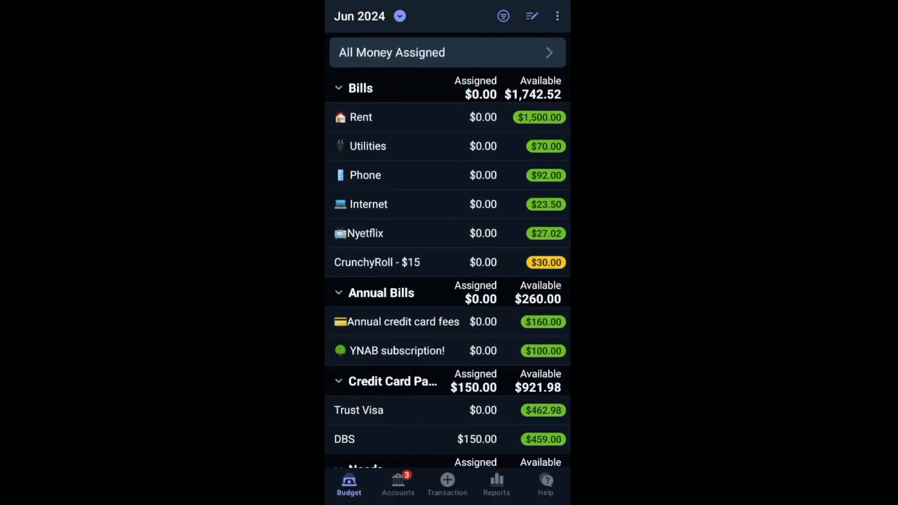
left_click(503, 16)
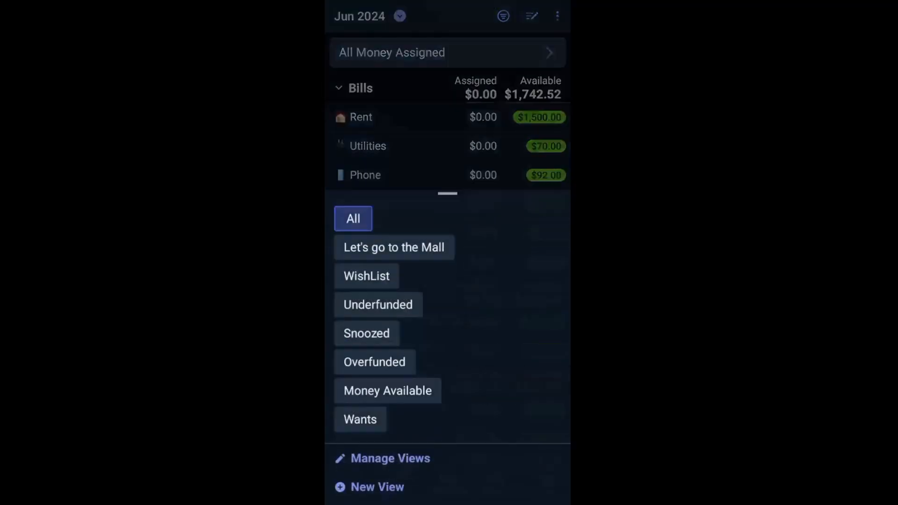
left_click(367, 276)
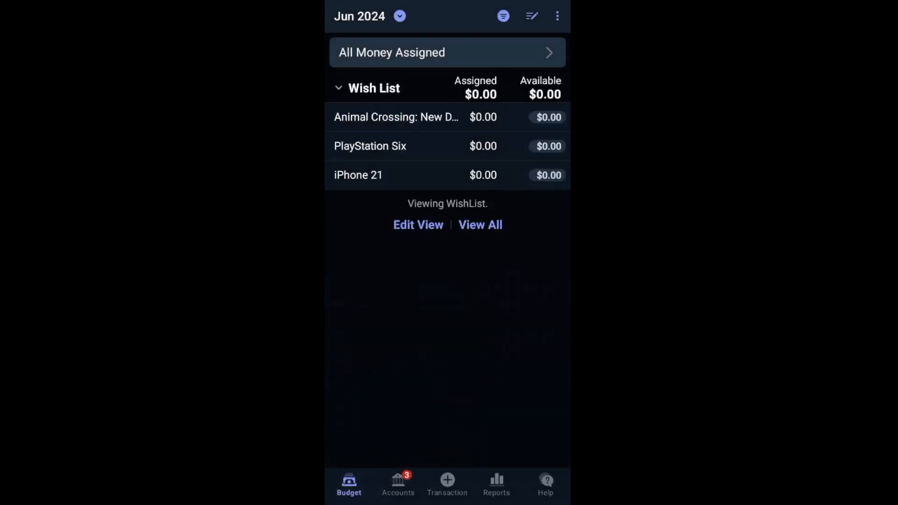
left_click(503, 16)
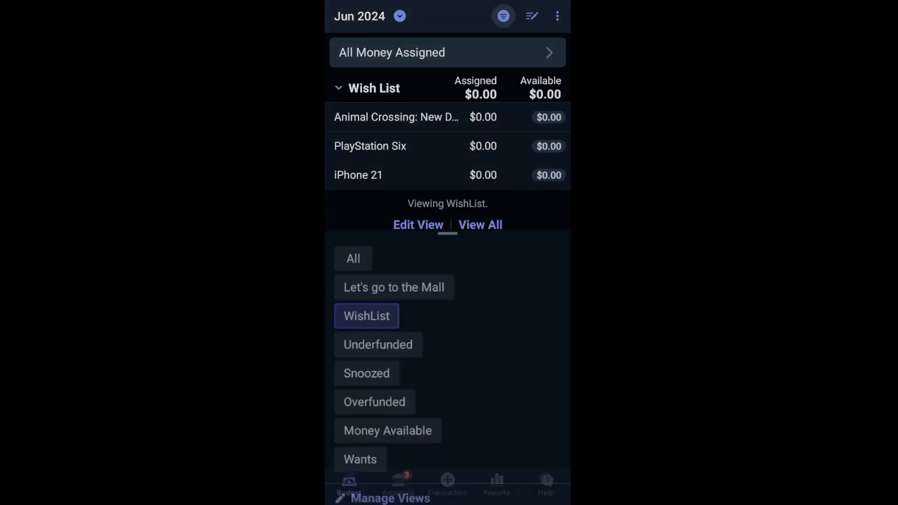
left_click(353, 219)
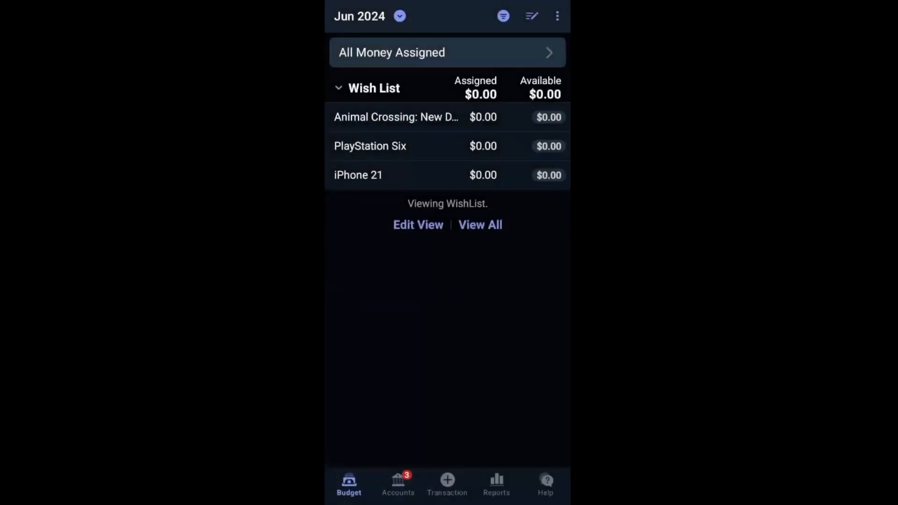
left_click(481, 371)
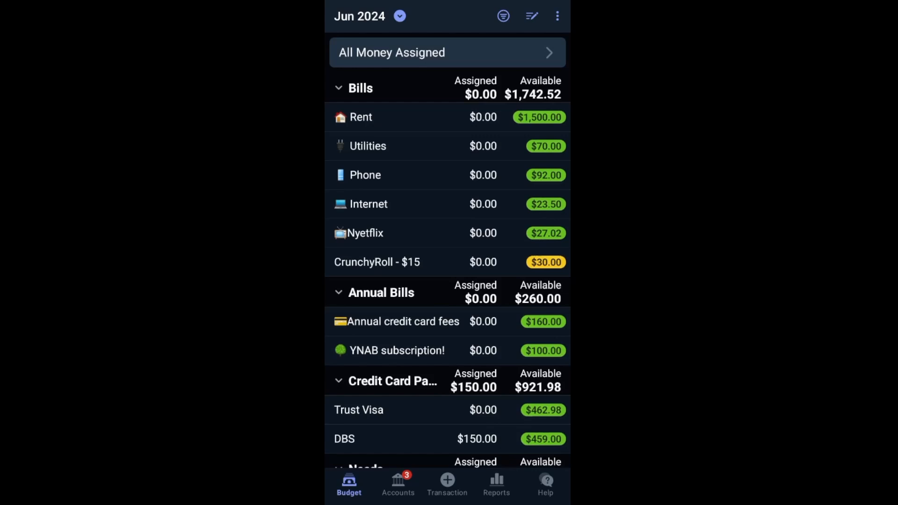
left_click(504, 16)
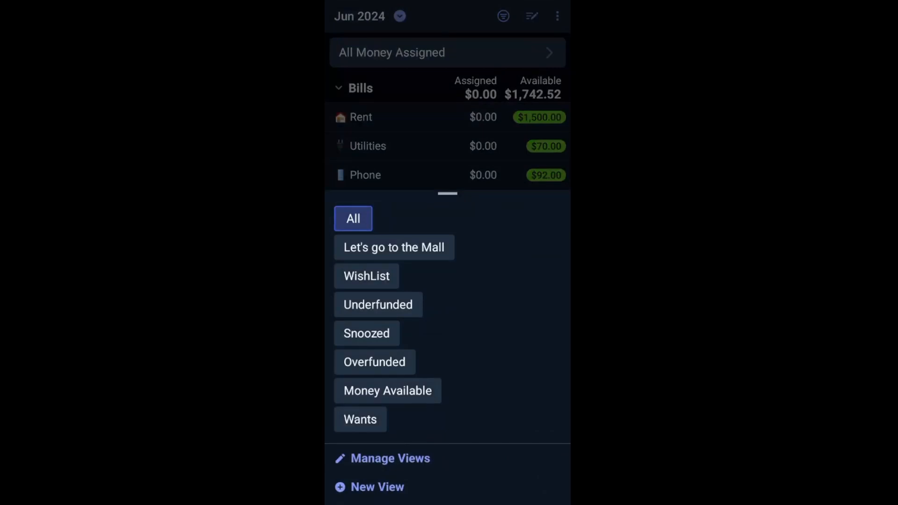
left_click(516, 503)
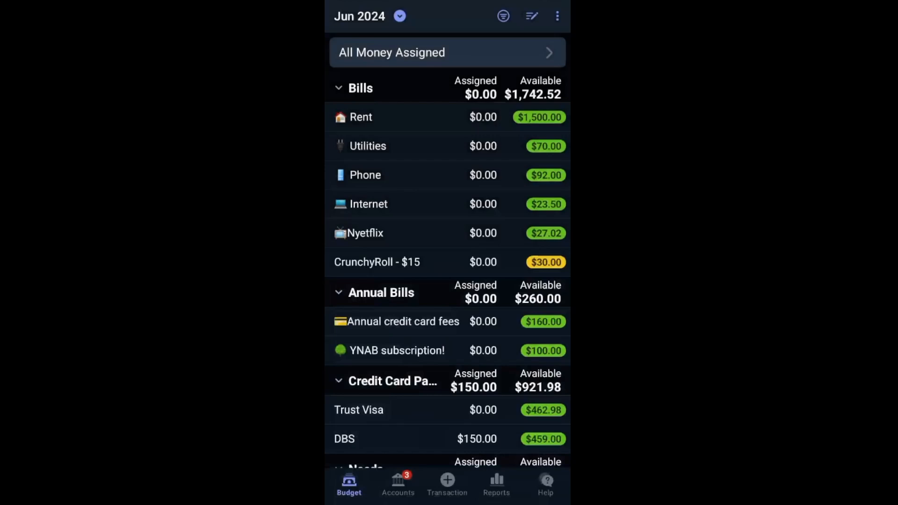
left_click(532, 16)
left_click(528, 16)
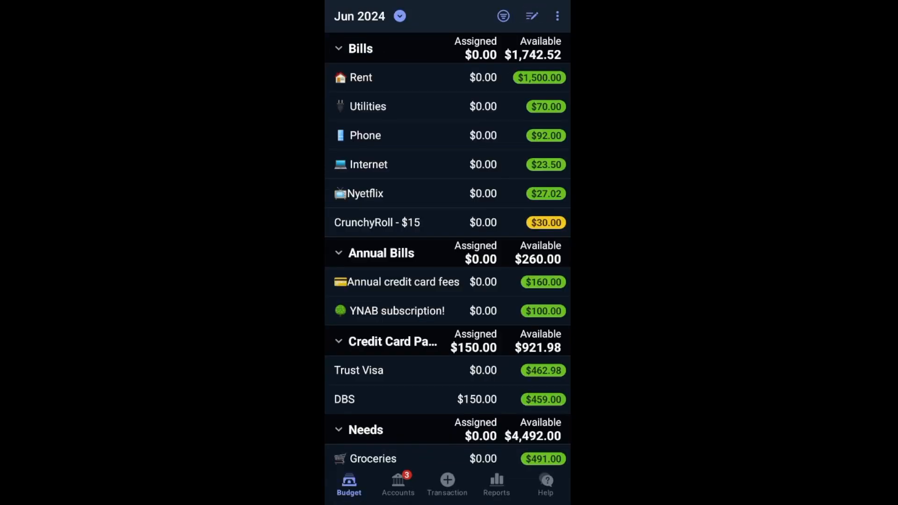